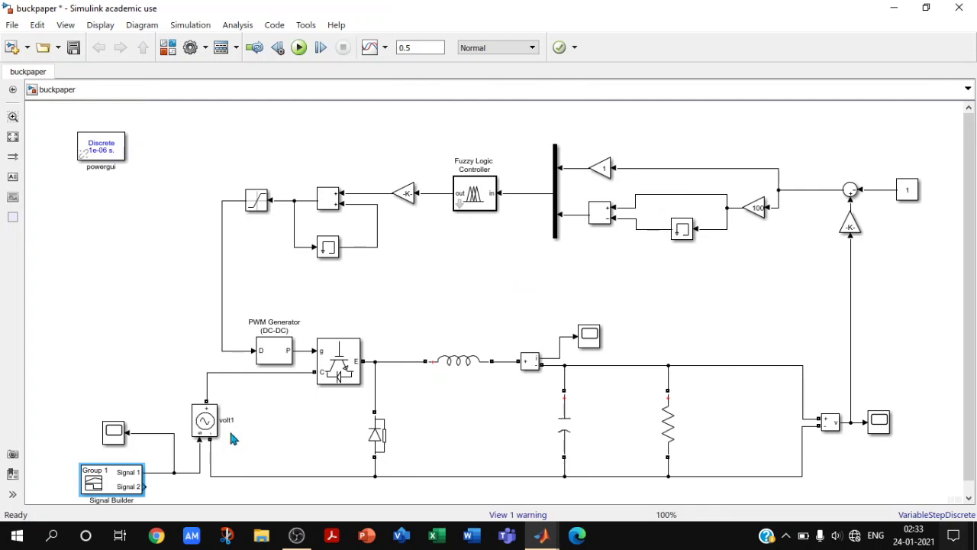
Inspect the stepped input voltage signal and the 1/12 feedback gain, leaving both unchanged
{"action": "double_click", "coordinate": [126, 481]}
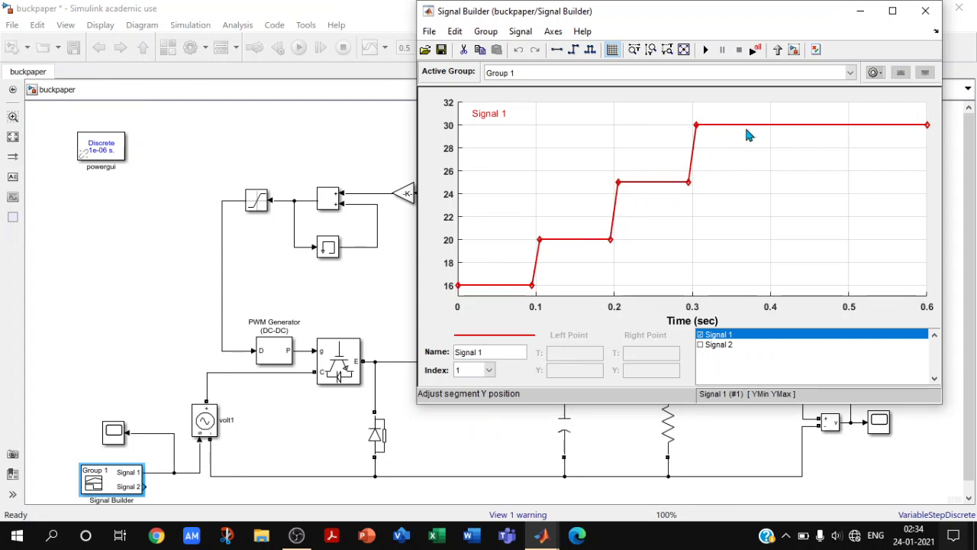
{"action": "left_click", "coordinate": [926, 11]}
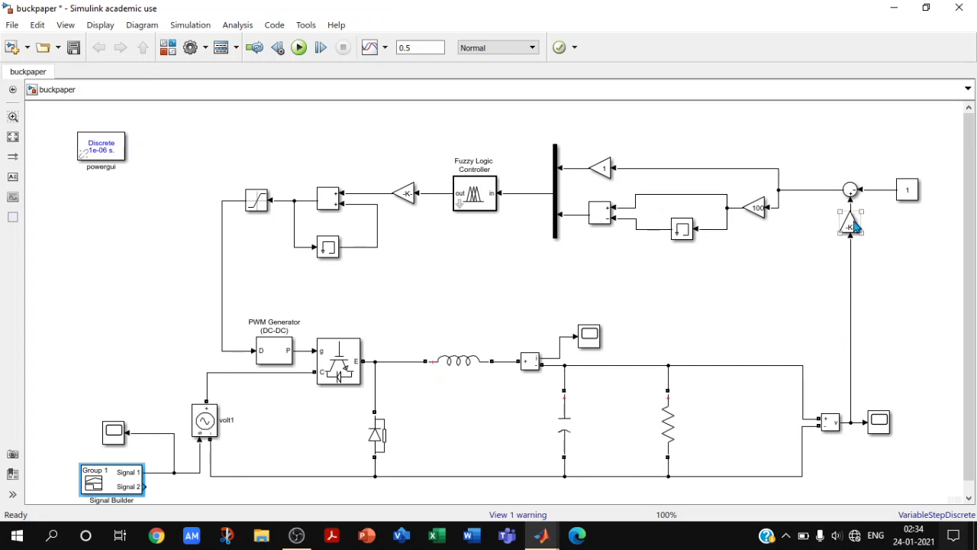
{"action": "double_click", "coordinate": [853, 224]}
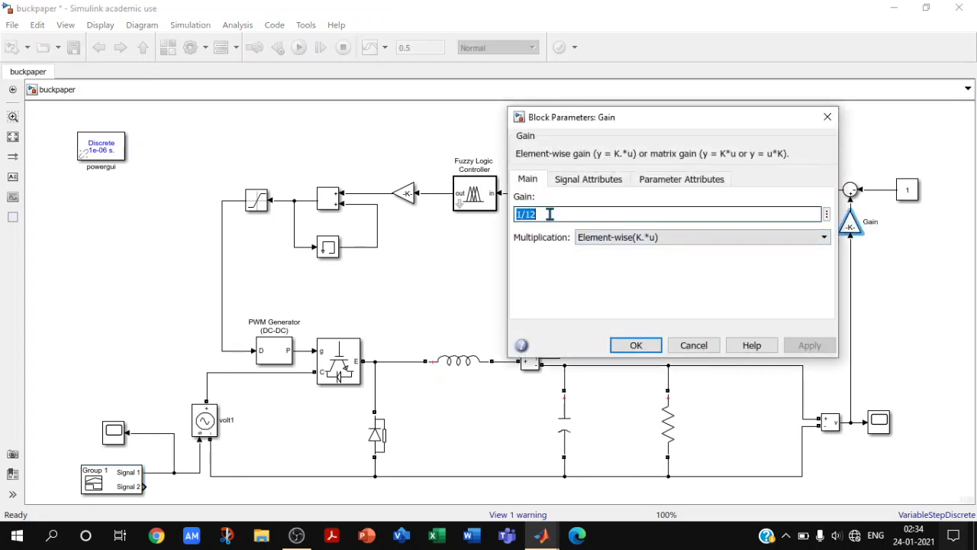
{"action": "left_click", "coordinate": [550, 215]}
{"action": "left_click", "coordinate": [826, 118]}
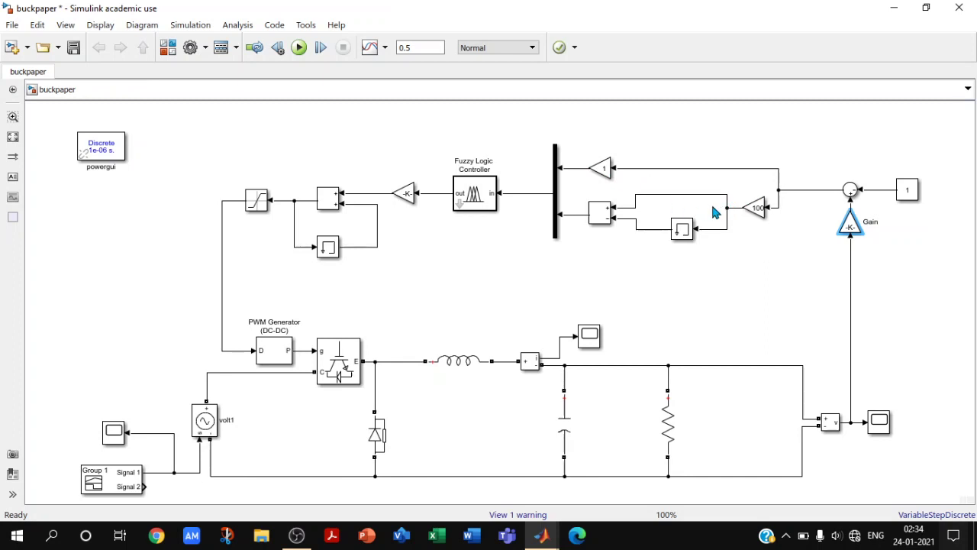
Reroute the wire feeding the difference block, next to the memory block below the 100 gain
{"action": "left_click", "coordinate": [684, 231]}
{"action": "left_click", "coordinate": [633, 215]}
{"action": "left_click_drag", "start_coordinate": [630, 214], "coordinate": [678, 229]}
Select the duty-loop blocks in turn: Mux, Fuzzy Logic Controller, following gain, sum and memory
{"action": "left_click", "coordinate": [556, 175]}
{"action": "left_click", "coordinate": [495, 200]}
{"action": "left_click", "coordinate": [460, 231]}
{"action": "left_click", "coordinate": [407, 196]}
{"action": "left_click", "coordinate": [380, 200]}
{"action": "left_click", "coordinate": [394, 196]}
{"action": "left_click", "coordinate": [331, 196]}
{"action": "left_click", "coordinate": [334, 246]}
{"action": "left_click", "coordinate": [336, 201]}
{"action": "left_click", "coordinate": [284, 216]}
Select the PWM Generator, IGBT switch, fuzzy output gain and 100 gain one by one
{"action": "left_click", "coordinate": [274, 351]}
{"action": "left_click", "coordinate": [244, 349]}
{"action": "left_click", "coordinate": [322, 354]}
{"action": "left_click", "coordinate": [654, 383]}
{"action": "left_click", "coordinate": [406, 193]}
{"action": "left_click", "coordinate": [753, 208]}
{"action": "left_click", "coordinate": [662, 296]}
Select the inductor, then confirm the Fuzzy Logic Controller's FIS name is forall
{"action": "left_click", "coordinate": [459, 362]}
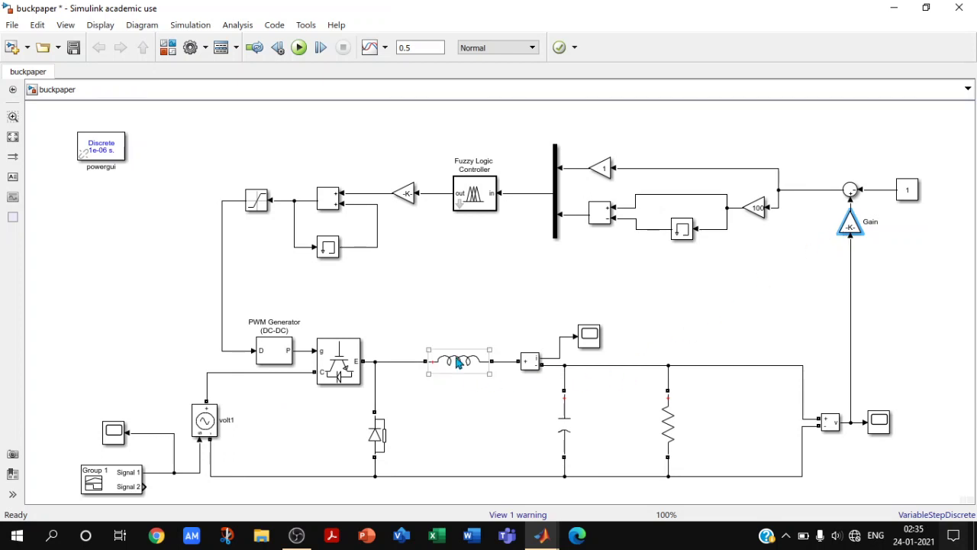
{"action": "left_click", "coordinate": [550, 413]}
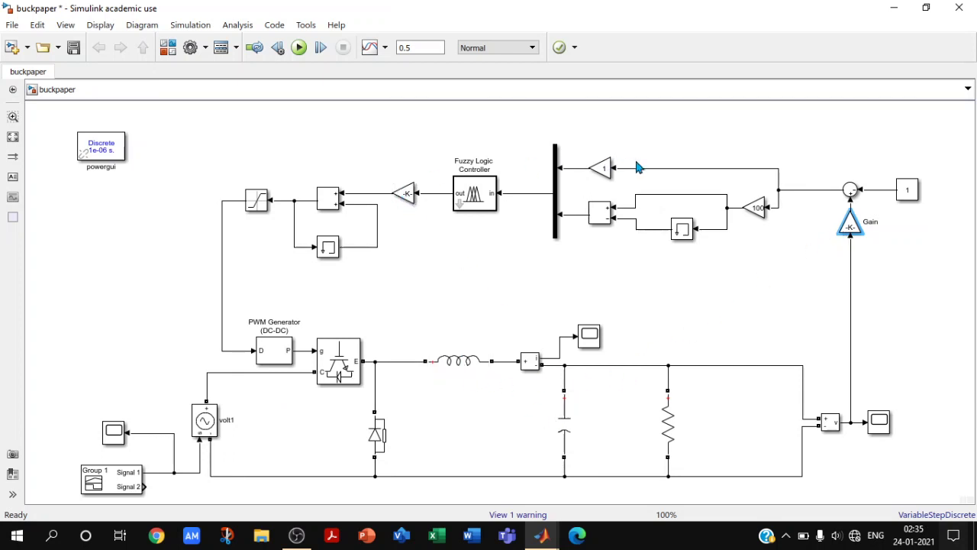
{"action": "left_click", "coordinate": [476, 200]}
{"action": "double_click", "coordinate": [473, 195]}
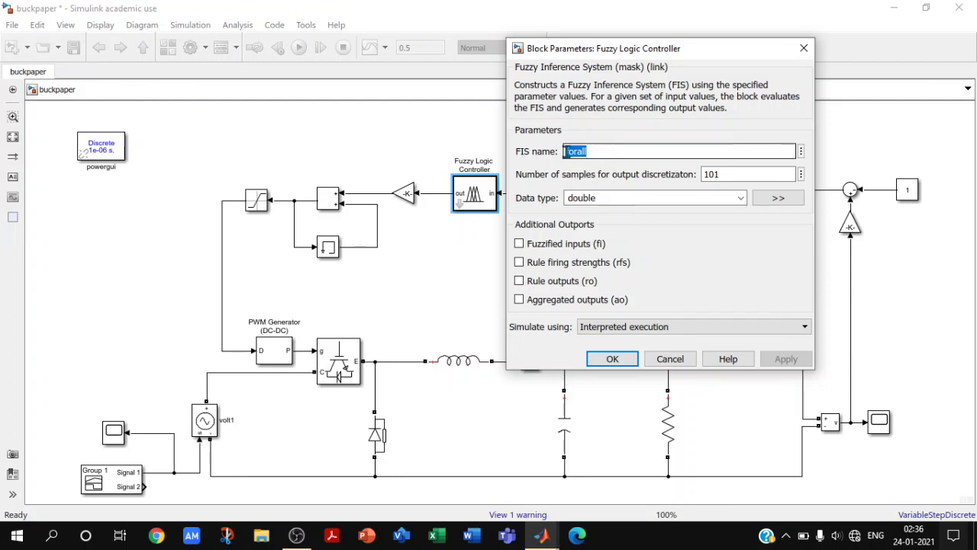
{"action": "left_click", "coordinate": [804, 48]}
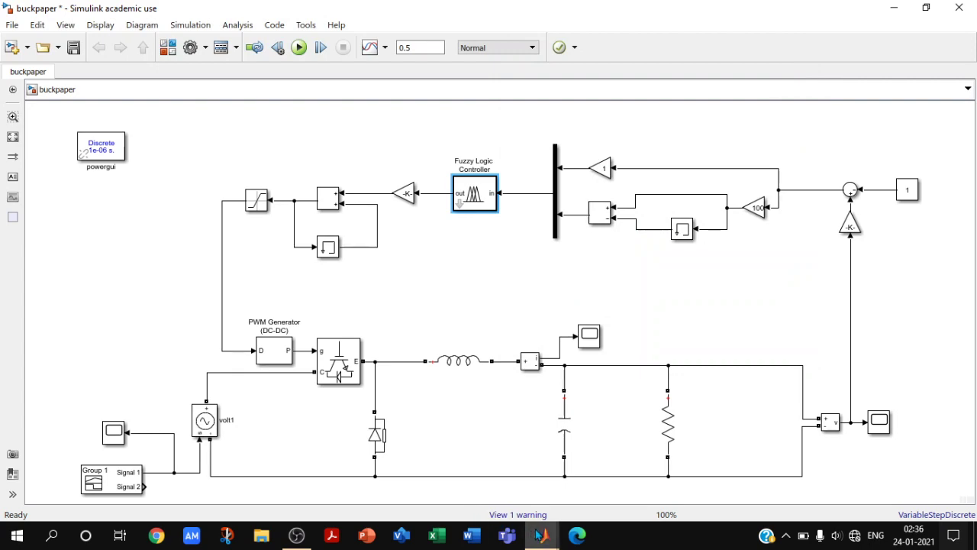
Run the fuzzy command in the MATLAB Command Window to open a new untitled FIS
{"action": "mouse_move", "coordinate": [539, 535]}
{"action": "left_click", "coordinate": [451, 485]}
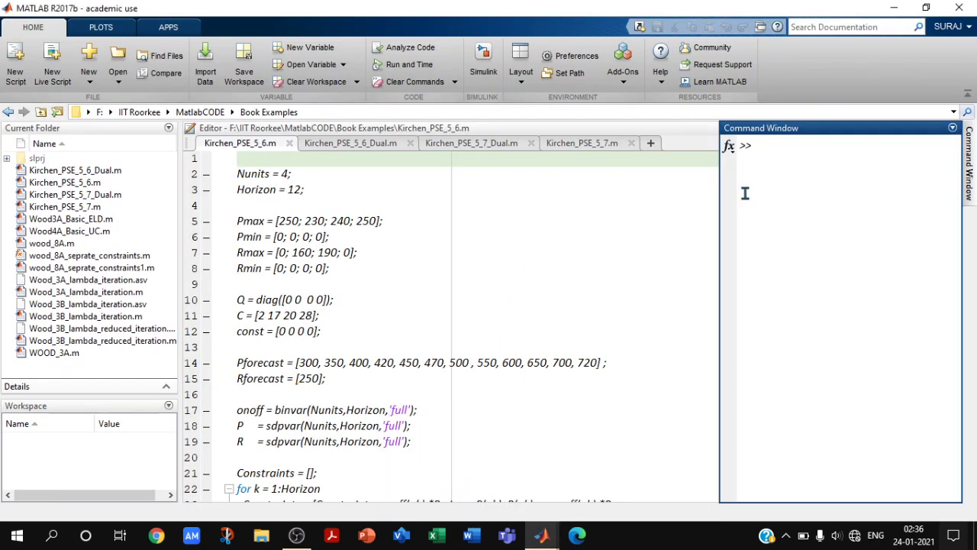
{"action": "type", "text": "fuzzy"}
{"action": "key", "text": "Return"}
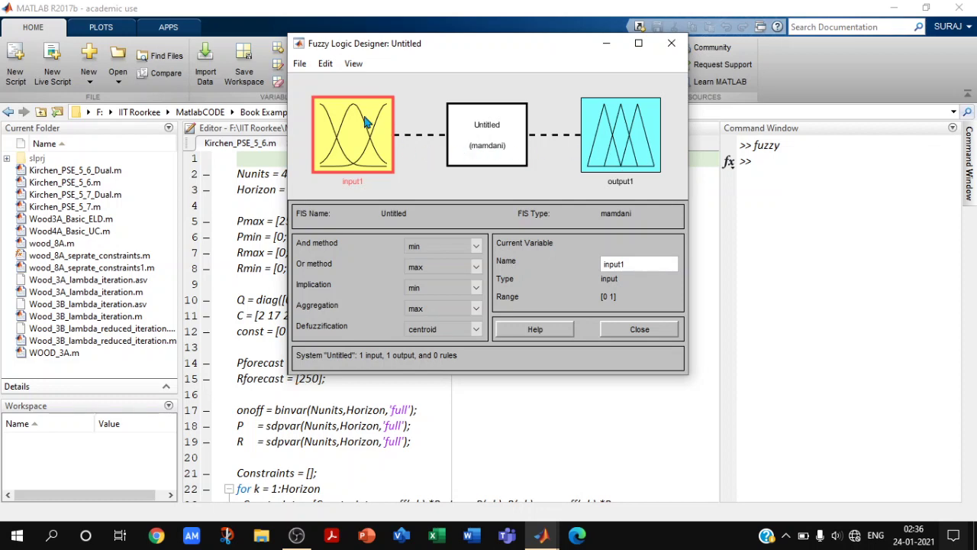
Import forall.fis from F:\IIT Roorkee\Little Silly Things\Matlab\Buck_Fuzzy Logic into the designer
{"action": "left_click", "coordinate": [300, 64]}
{"action": "left_click", "coordinate": [302, 64]}
{"action": "left_click", "coordinate": [314, 68]}
{"action": "mouse_move", "coordinate": [311, 100]}
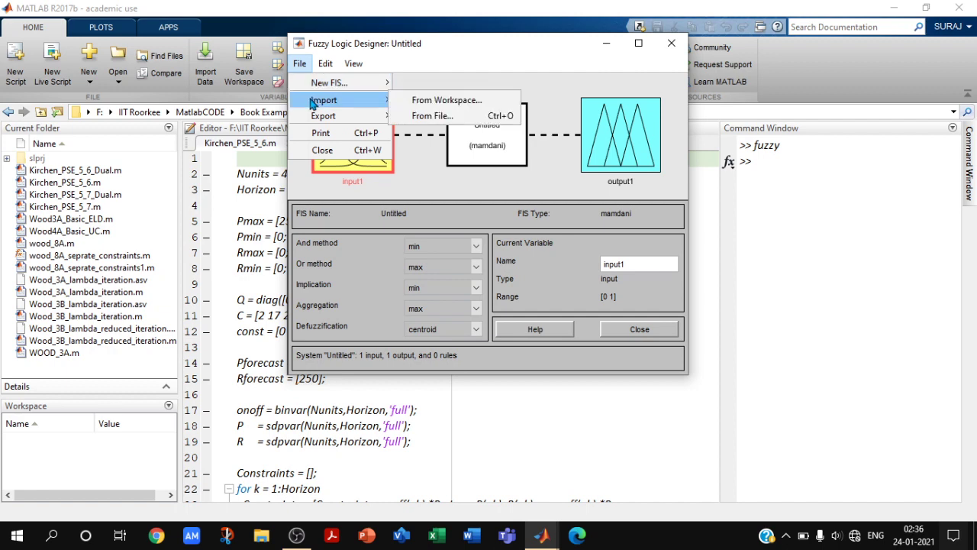
{"action": "left_click", "coordinate": [424, 116]}
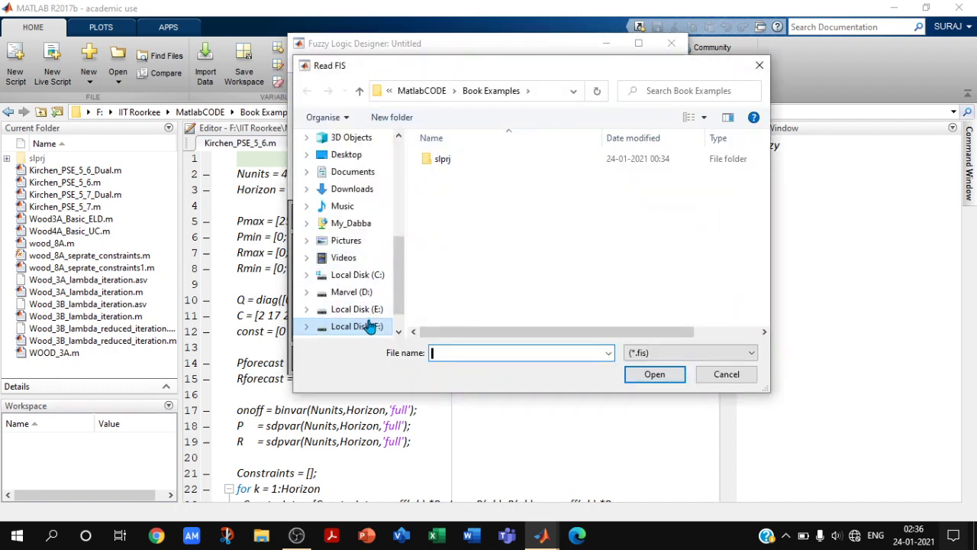
{"action": "left_click", "coordinate": [370, 326]}
{"action": "double_click", "coordinate": [528, 263]}
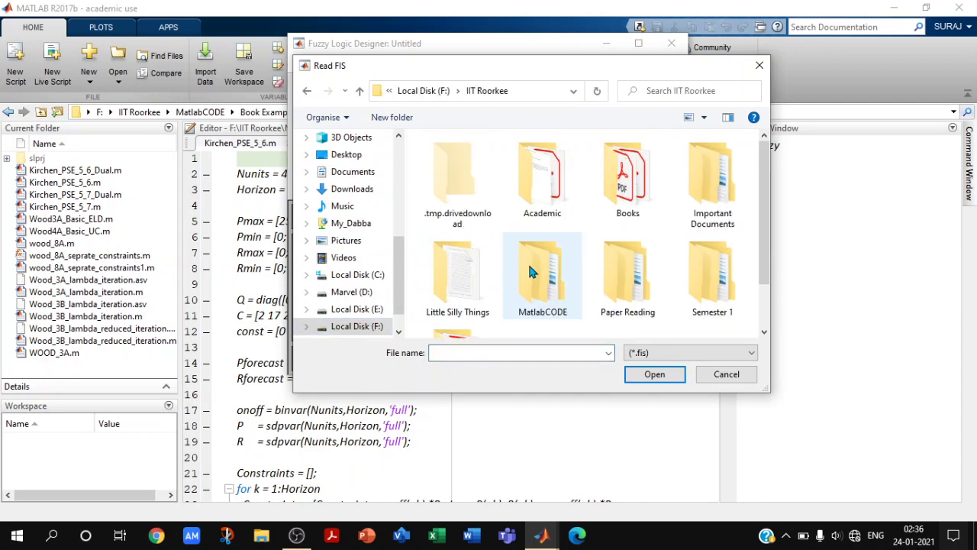
{"action": "double_click", "coordinate": [457, 256]}
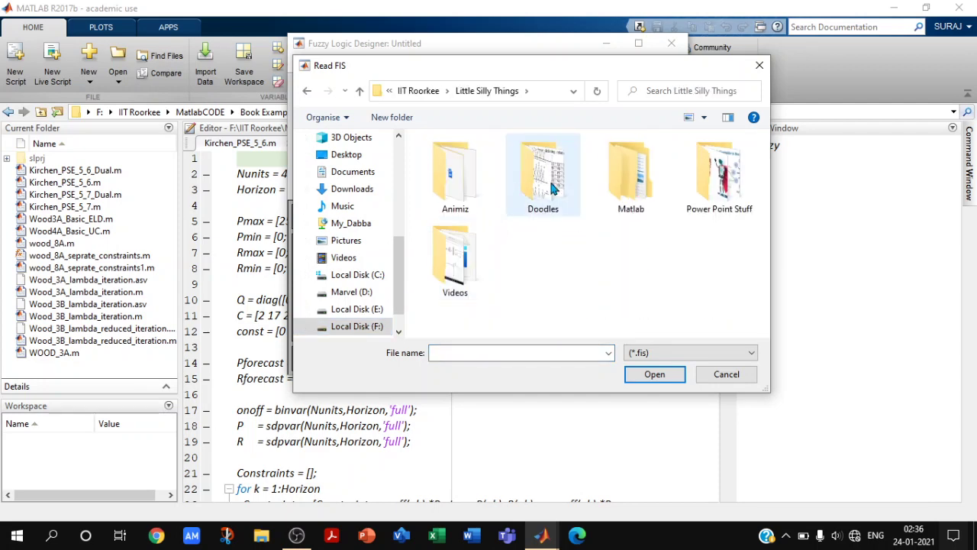
{"action": "double_click", "coordinate": [626, 183]}
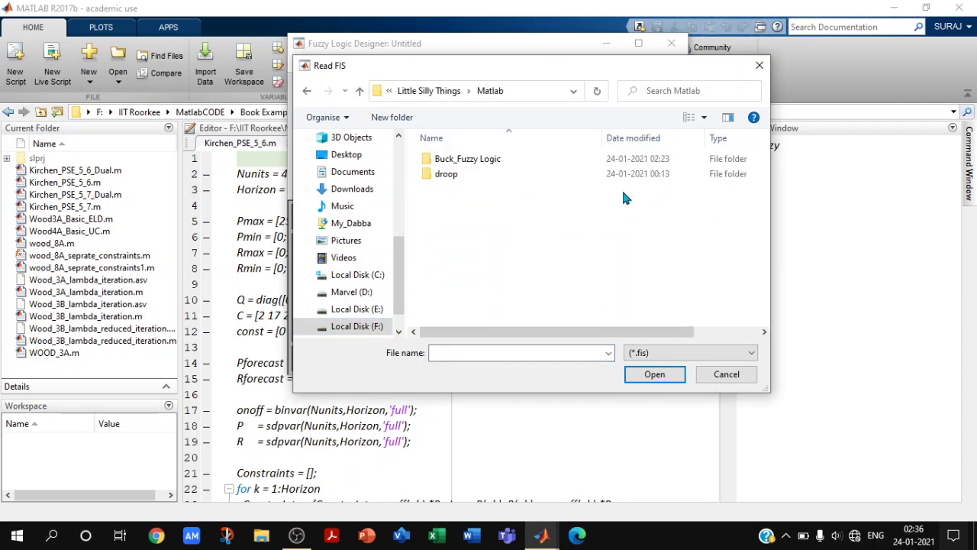
{"action": "double_click", "coordinate": [467, 158]}
{"action": "left_click", "coordinate": [468, 158]}
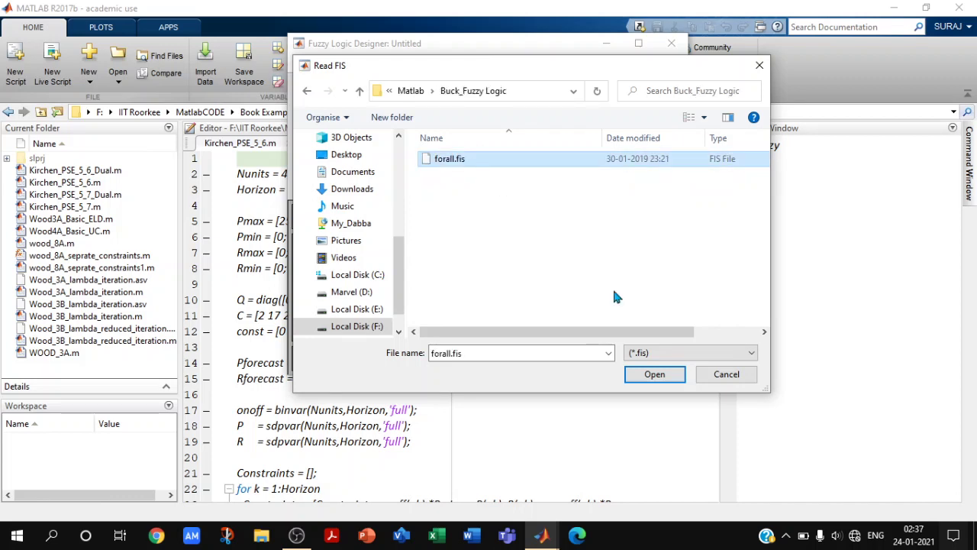
{"action": "left_click", "coordinate": [654, 374]}
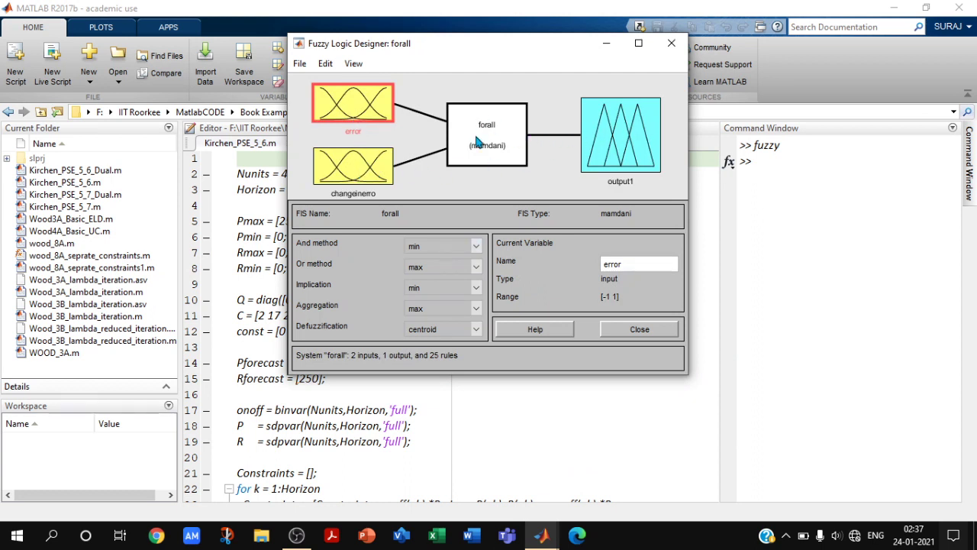
Review the membership functions of error, changeinerro and output1, then close the editor
{"action": "double_click", "coordinate": [362, 110]}
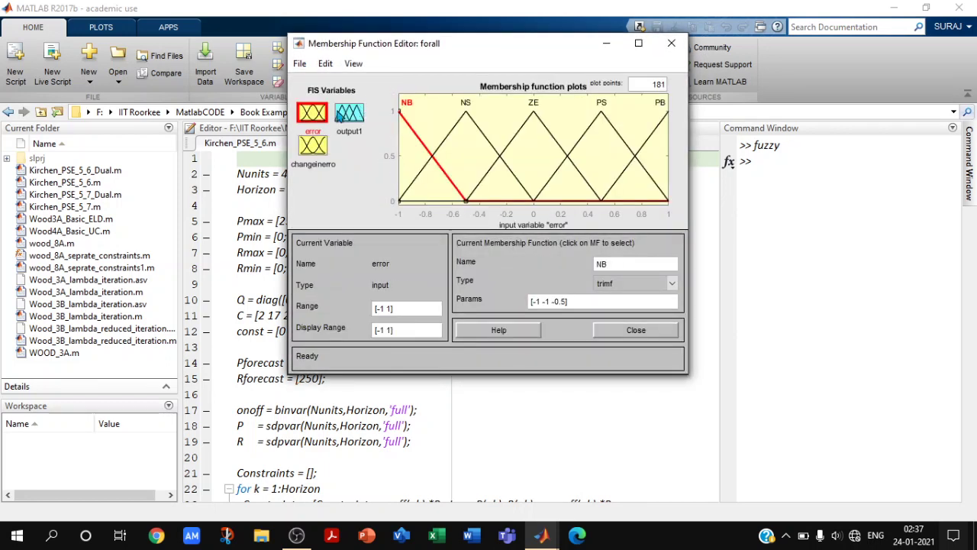
{"action": "left_click", "coordinate": [313, 146]}
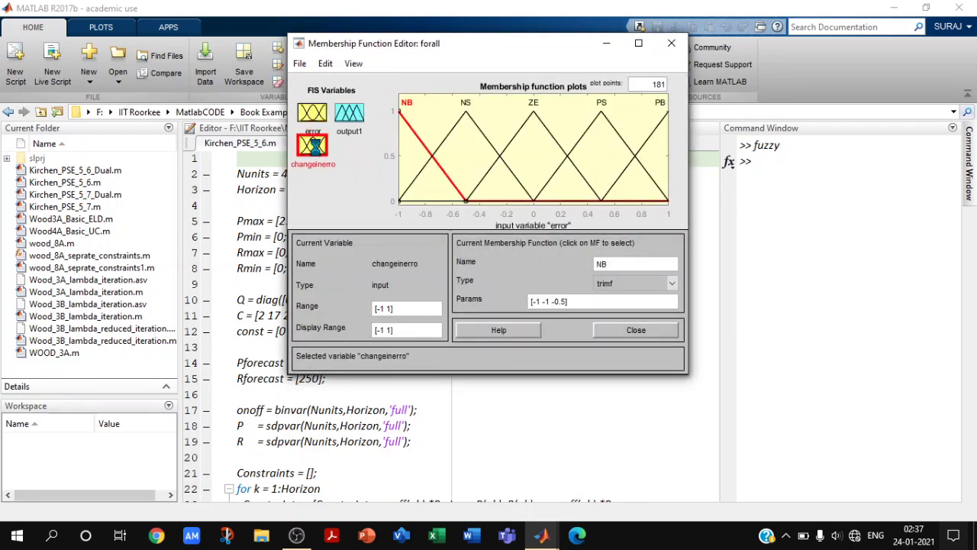
{"action": "left_click", "coordinate": [349, 115]}
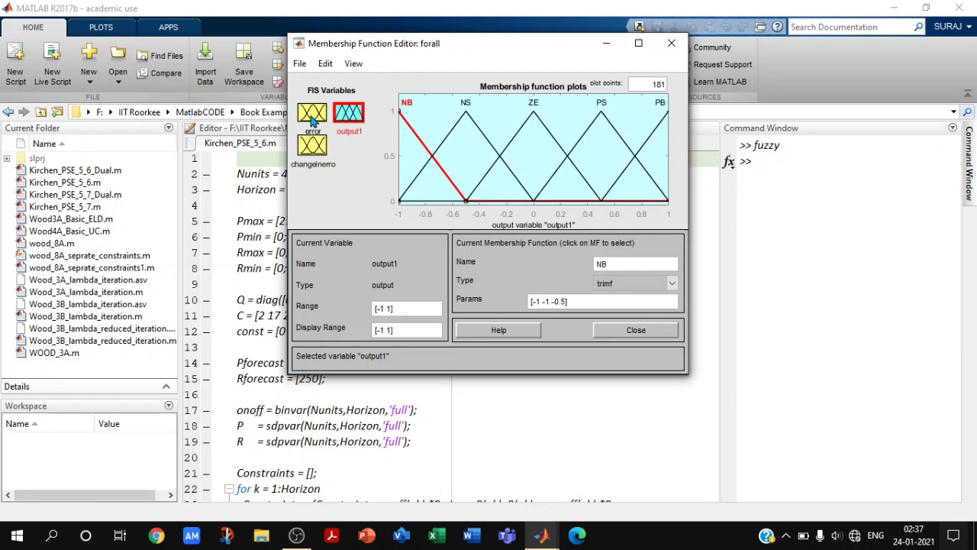
{"action": "left_click", "coordinate": [671, 43]}
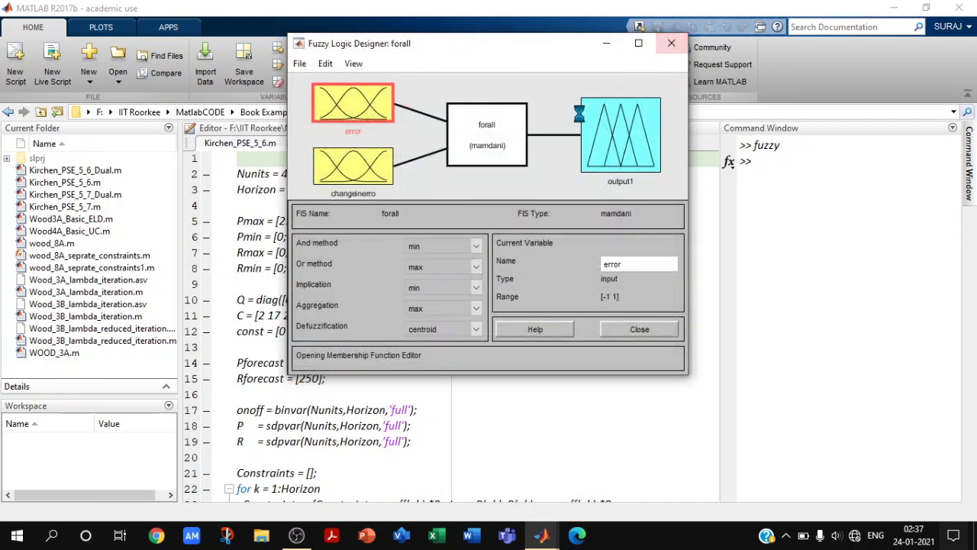
{"action": "double_click", "coordinate": [494, 148]}
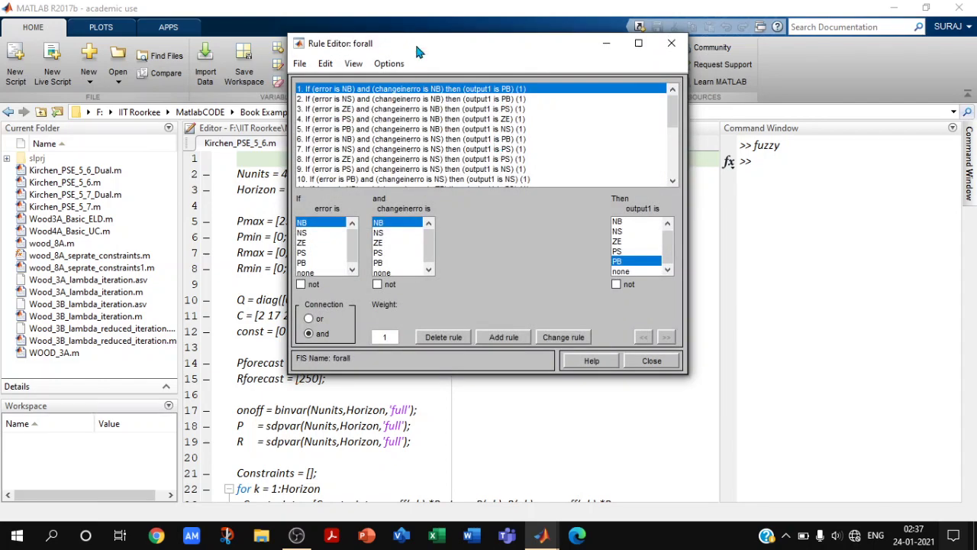
{"action": "left_click_drag", "start_coordinate": [416, 51], "coordinate": [630, 116]}
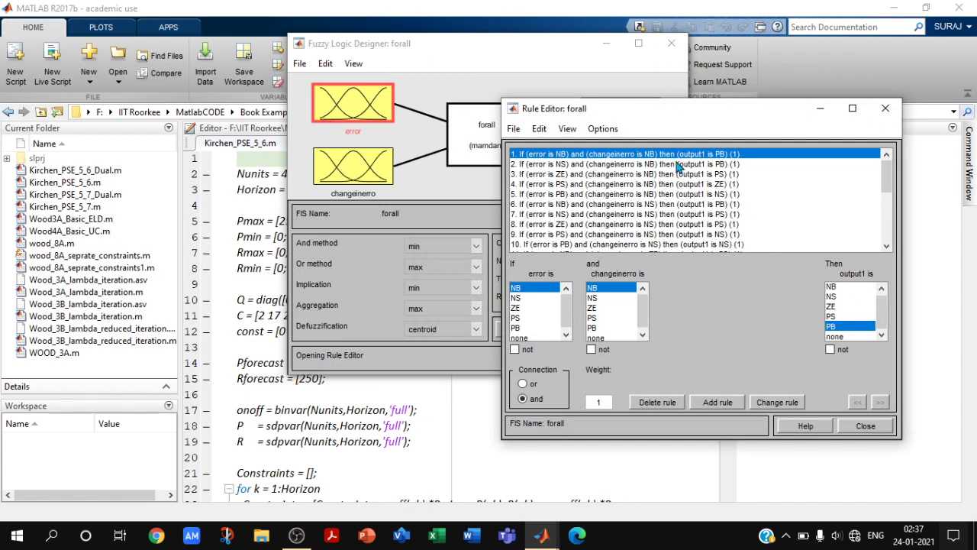
{"action": "left_click_drag", "start_coordinate": [663, 105], "coordinate": [705, 125]}
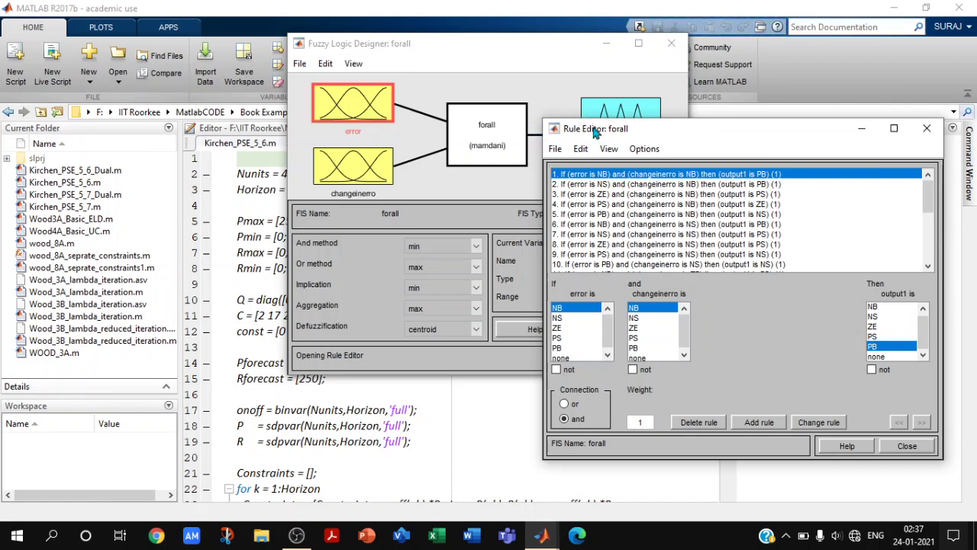
{"action": "left_click_drag", "start_coordinate": [638, 133], "coordinate": [640, 192]}
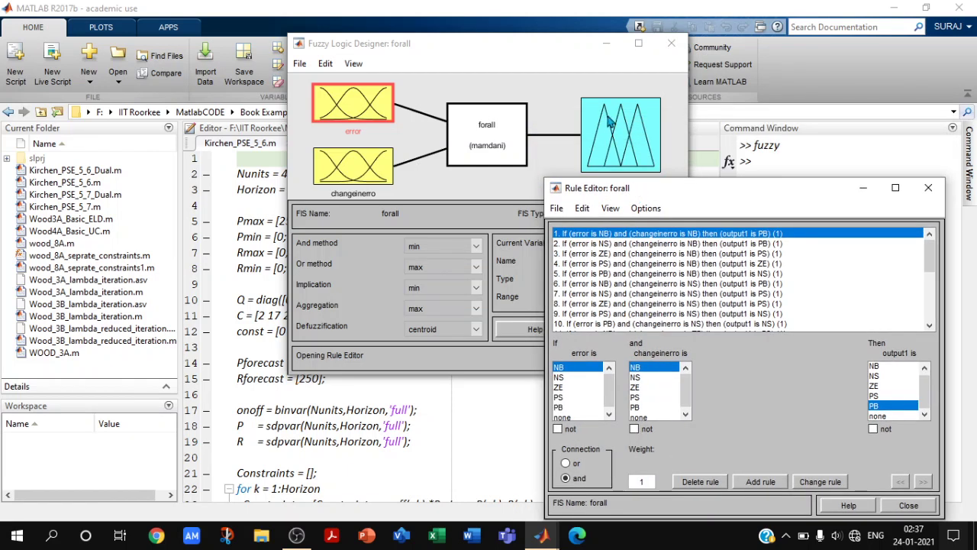
{"action": "left_click_drag", "start_coordinate": [688, 180], "coordinate": [535, 86]}
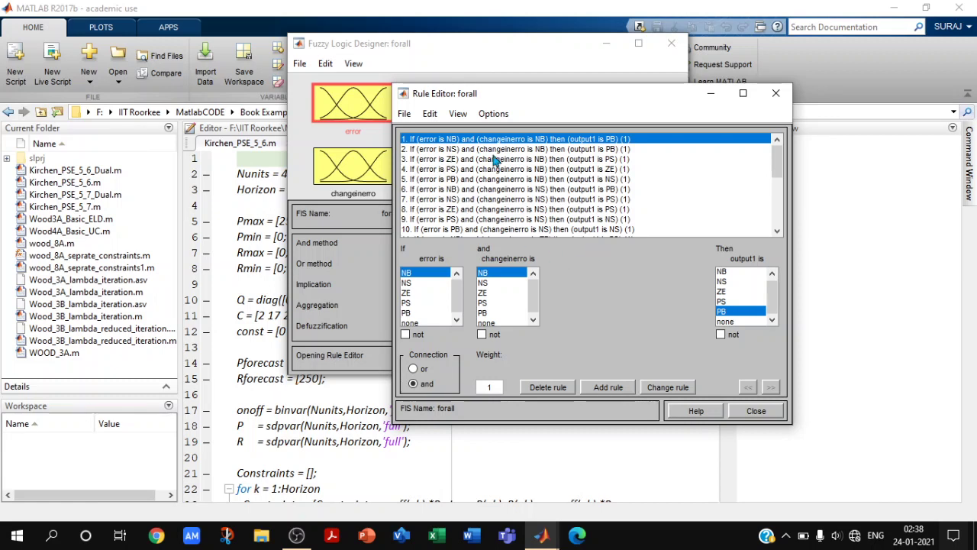
{"action": "left_click_drag", "start_coordinate": [777, 160], "coordinate": [777, 207]}
Close the rules window and export the FIS to the workspace as forall
{"action": "left_click", "coordinate": [776, 93]}
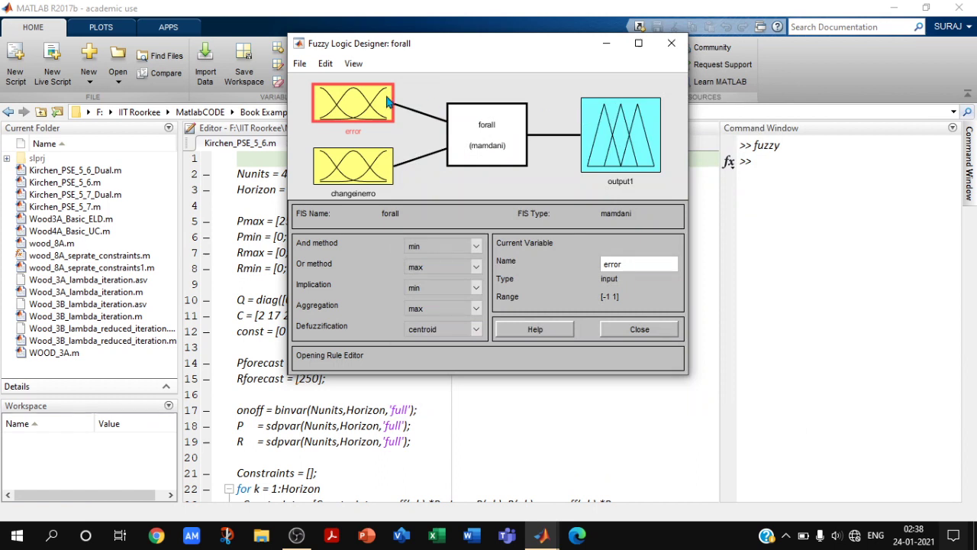
{"action": "left_click", "coordinate": [302, 64]}
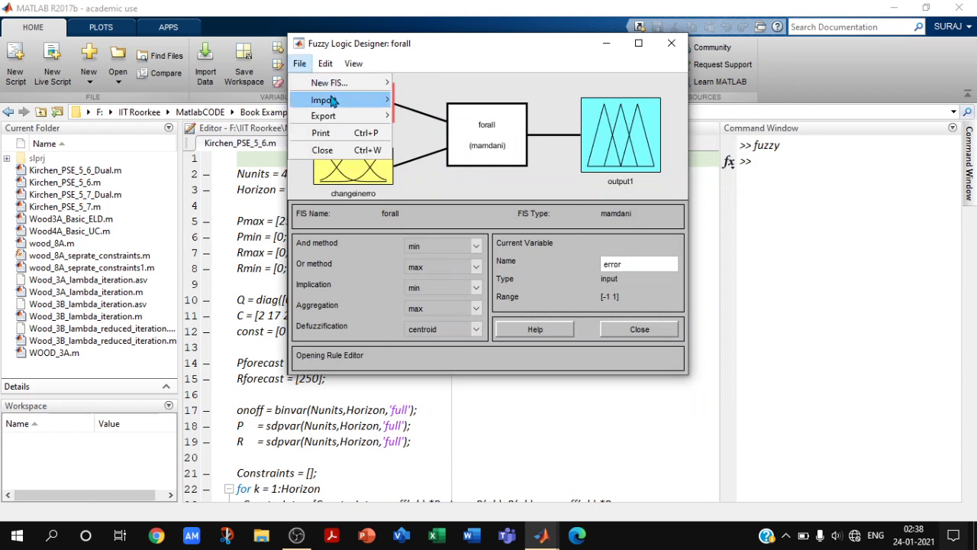
{"action": "mouse_move", "coordinate": [356, 117]}
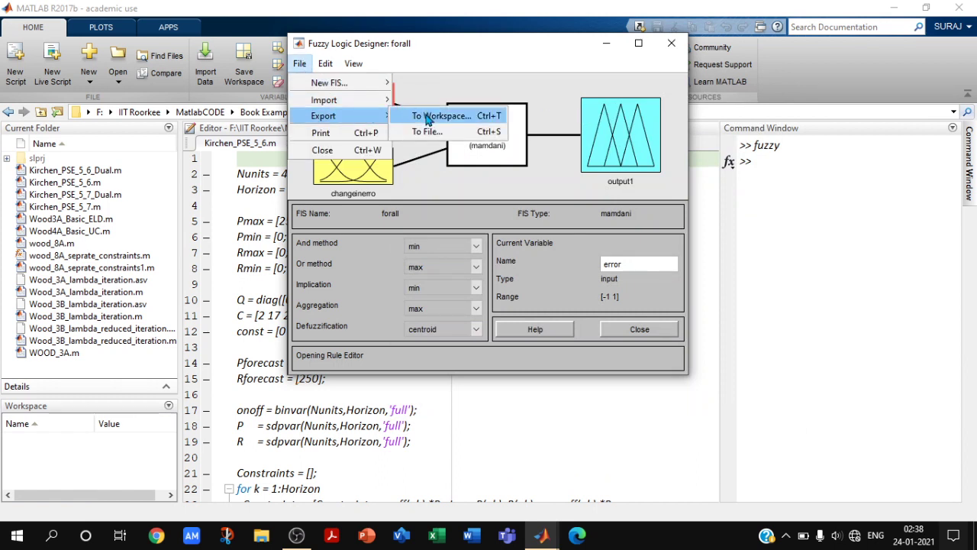
{"action": "left_click", "coordinate": [435, 116]}
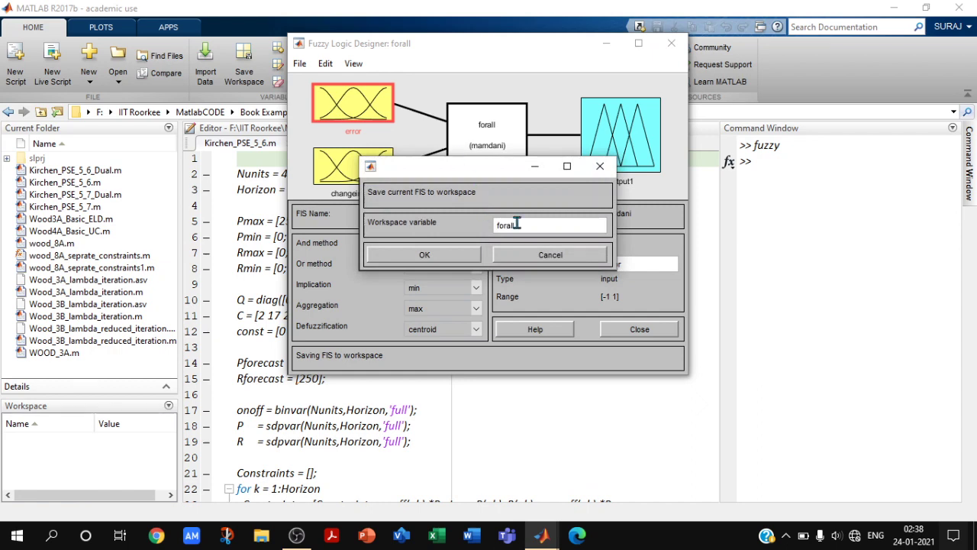
{"action": "left_click", "coordinate": [448, 256]}
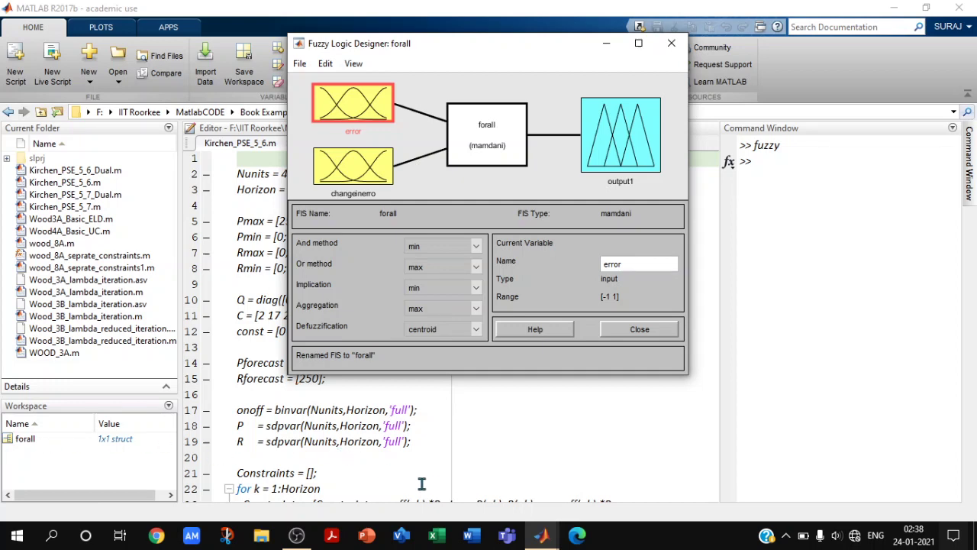
In the buckpaper model, confirm the Fuzzy Logic Controller's FIS name forall and accept it
{"action": "mouse_move", "coordinate": [540, 534]}
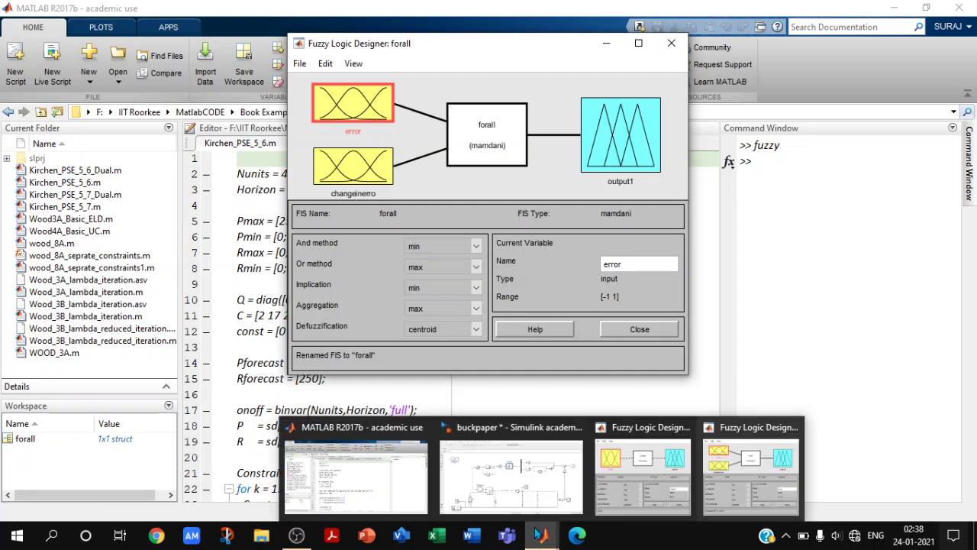
{"action": "left_click", "coordinate": [513, 474]}
{"action": "double_click", "coordinate": [473, 195]}
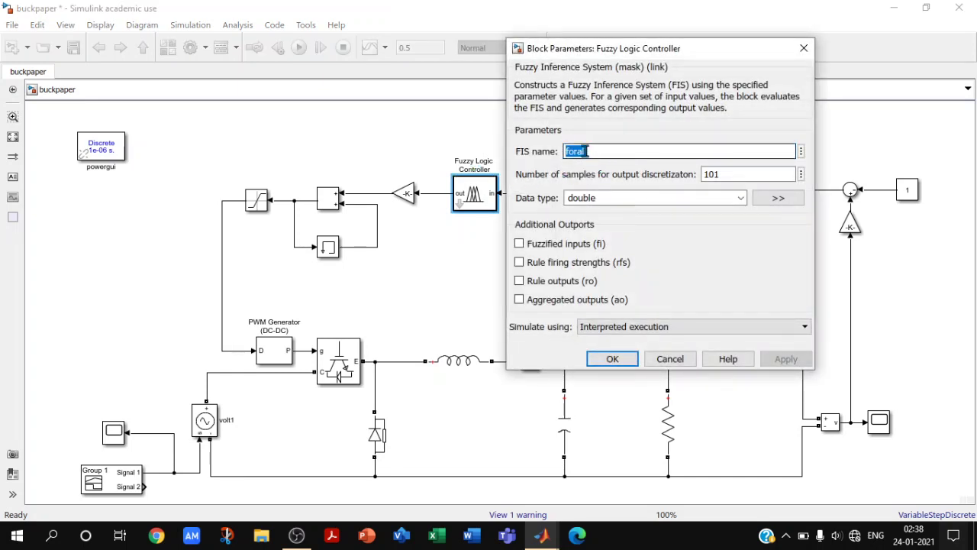
{"action": "left_click", "coordinate": [618, 358]}
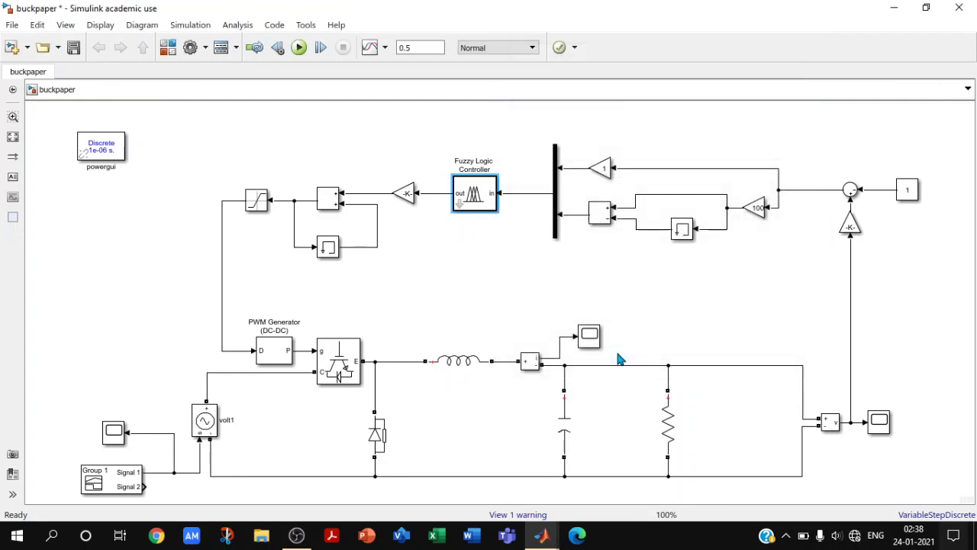
Run the buckpaper simulation with its 0.5 s stop time
{"action": "left_click", "coordinate": [298, 48]}
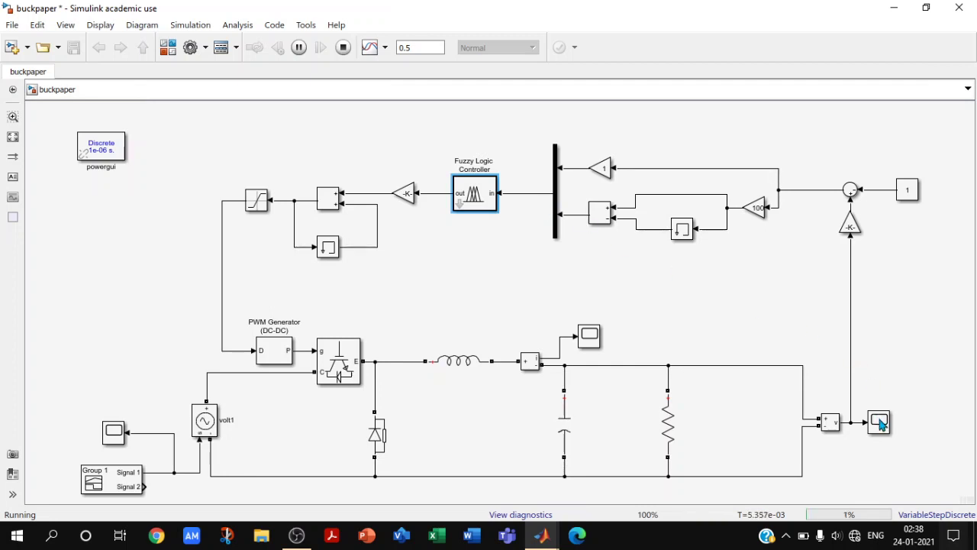
Open the output voltage Scope, enlarge its window and move it to the left
{"action": "double_click", "coordinate": [880, 424]}
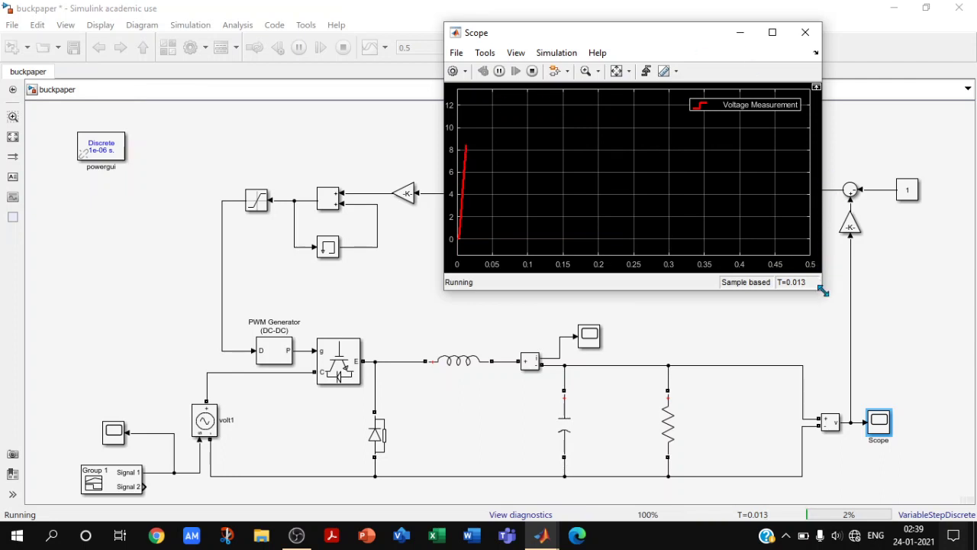
{"action": "left_click_drag", "start_coordinate": [822, 290], "coordinate": [901, 333]}
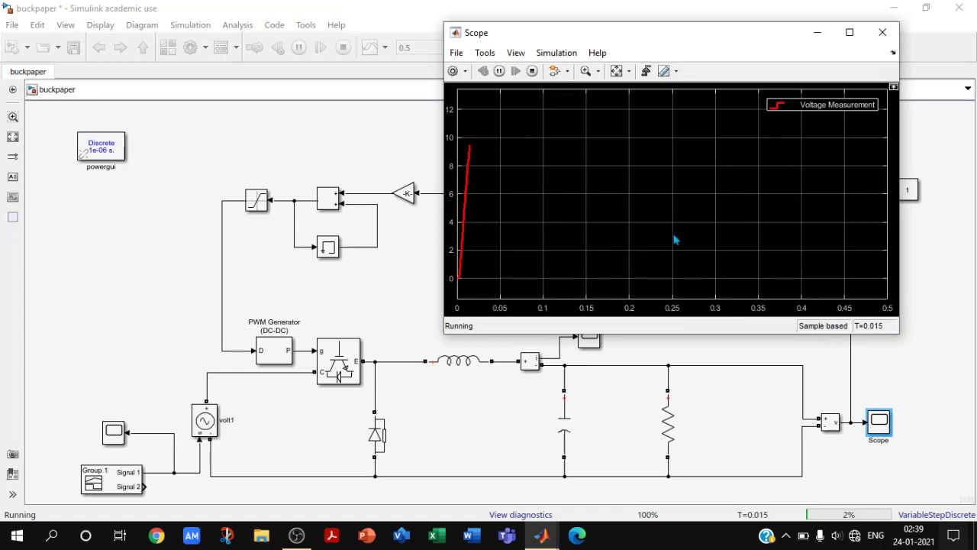
{"action": "left_click_drag", "start_coordinate": [639, 35], "coordinate": [544, 46]}
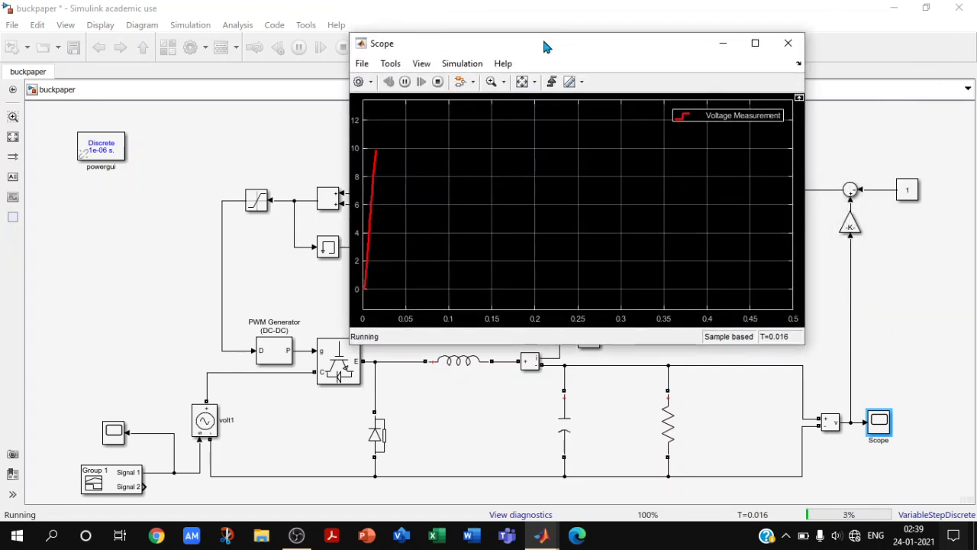